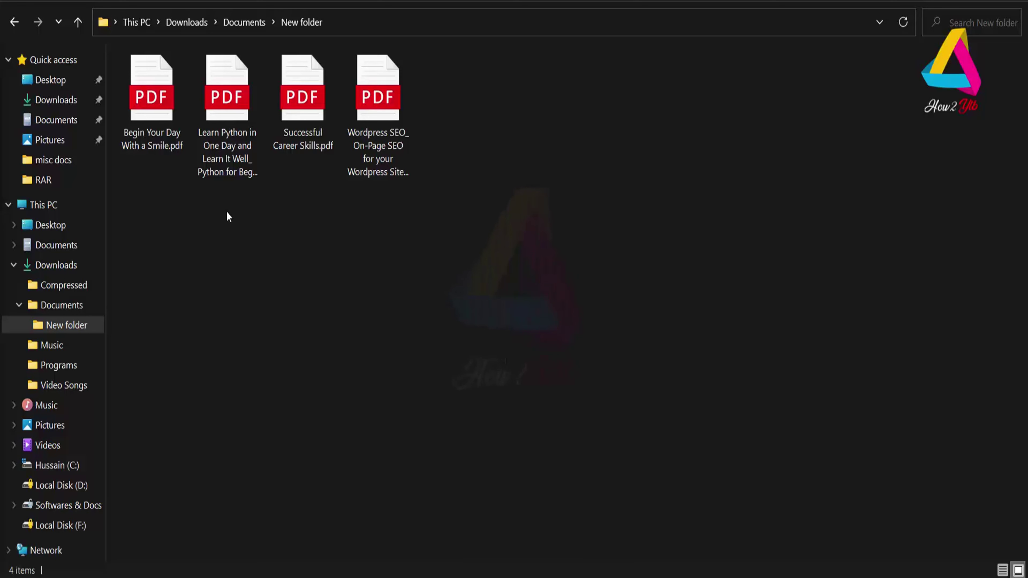
Compress the four PDF files in New folder into a RAR archive named docs1.
left_click_drag(143, 204, 400, 43)
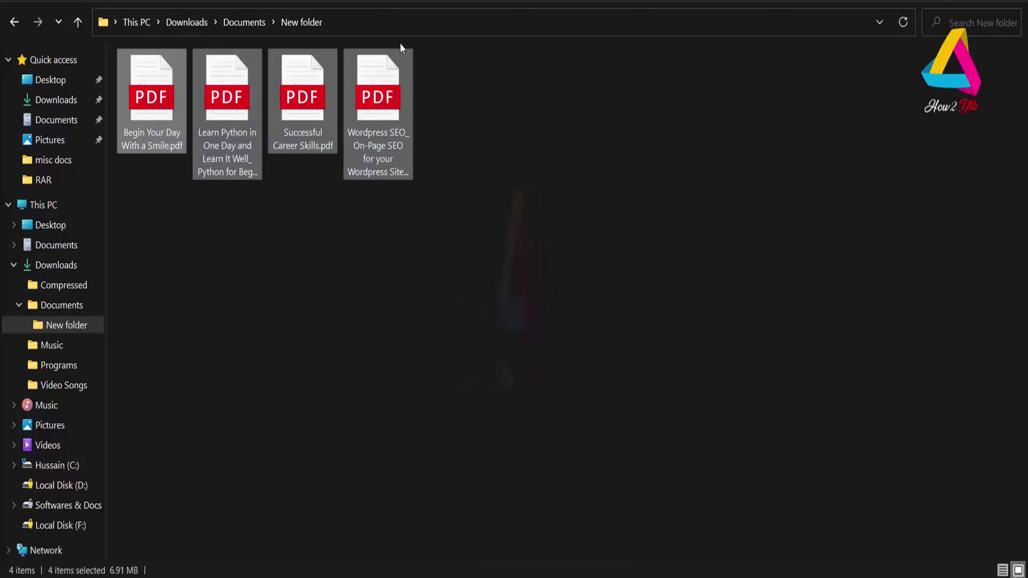
right_click(385, 91)
left_click(472, 240)
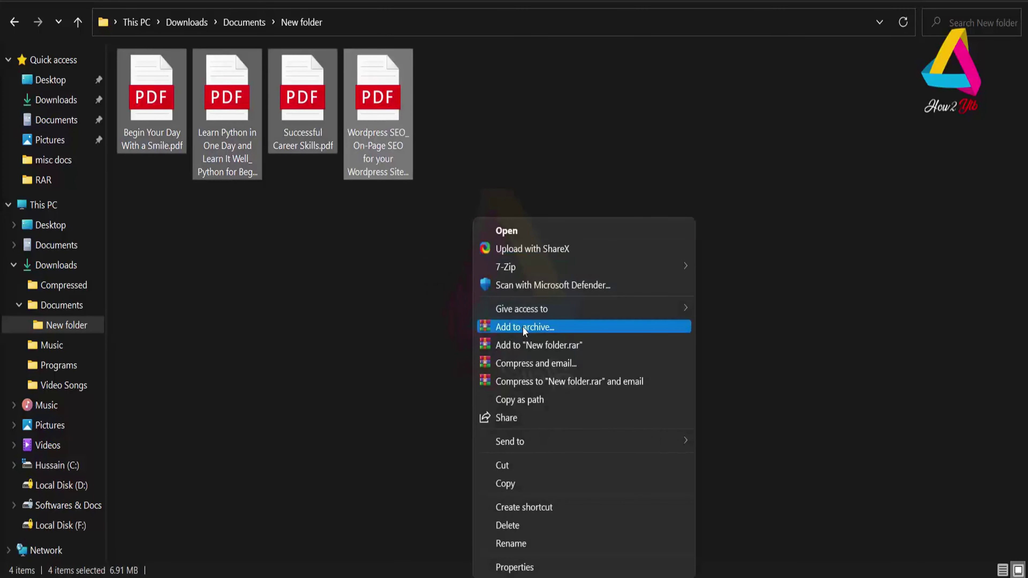
left_click(523, 326)
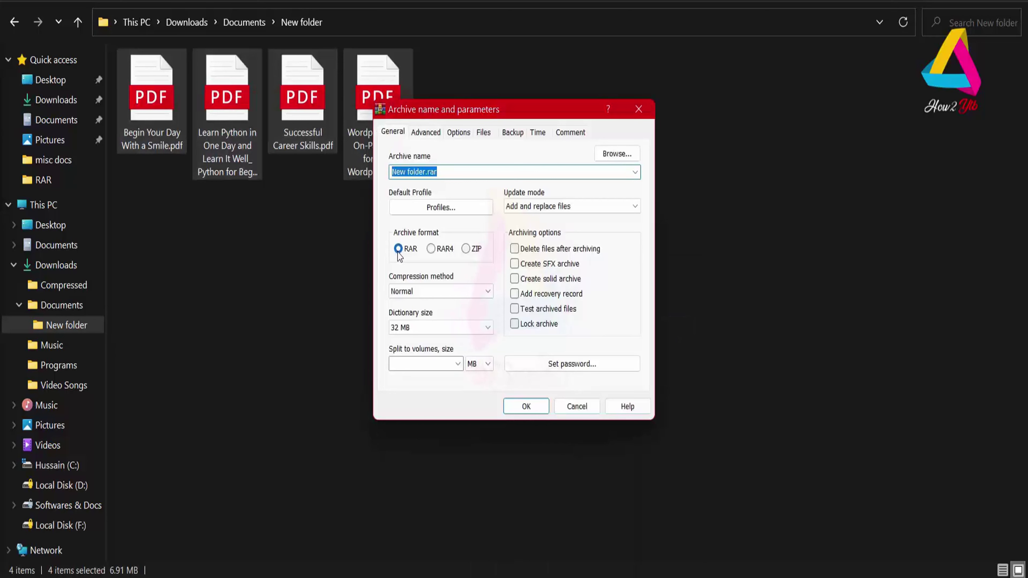
left_click(414, 172)
left_click_drag(427, 172, 374, 172)
type("docs1")
key("Return")
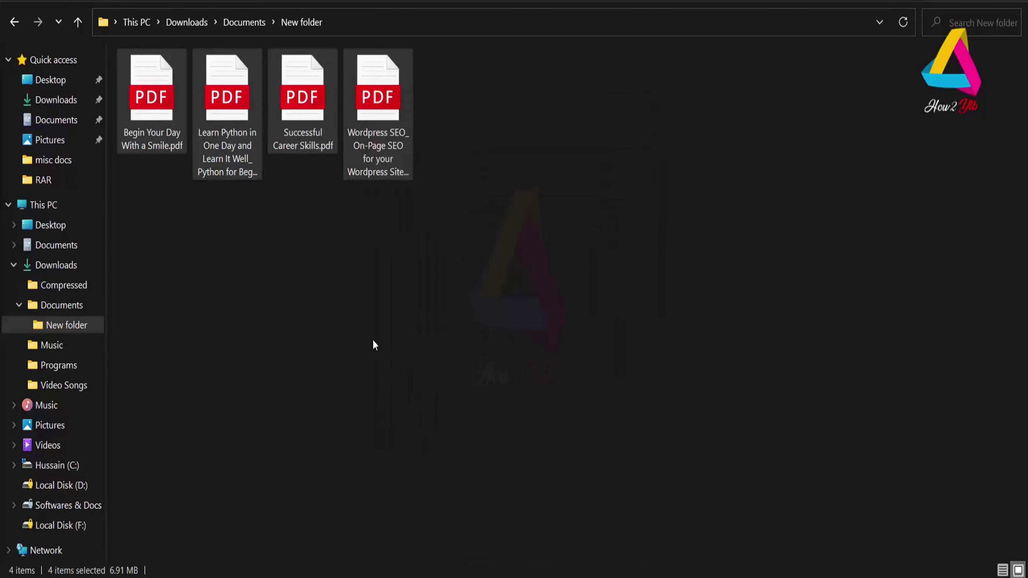
right_click(367, 338)
mouse_move(335, 274)
left_click(498, 326)
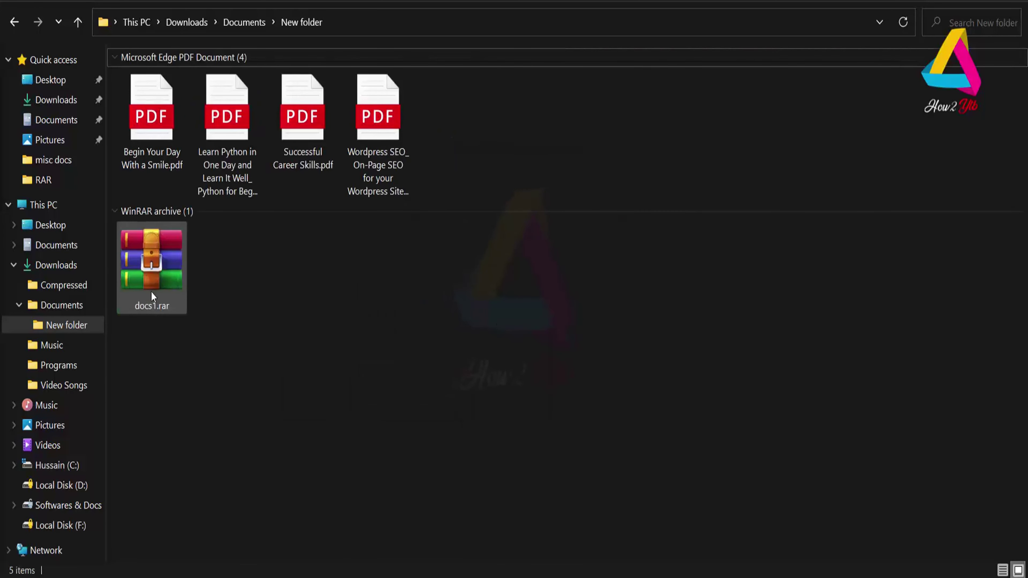
Compress the same four PDF files into a ZIP archive named docs2 in New folder.
left_click_drag(466, 127, 148, 171)
right_click(149, 170)
left_click(202, 335)
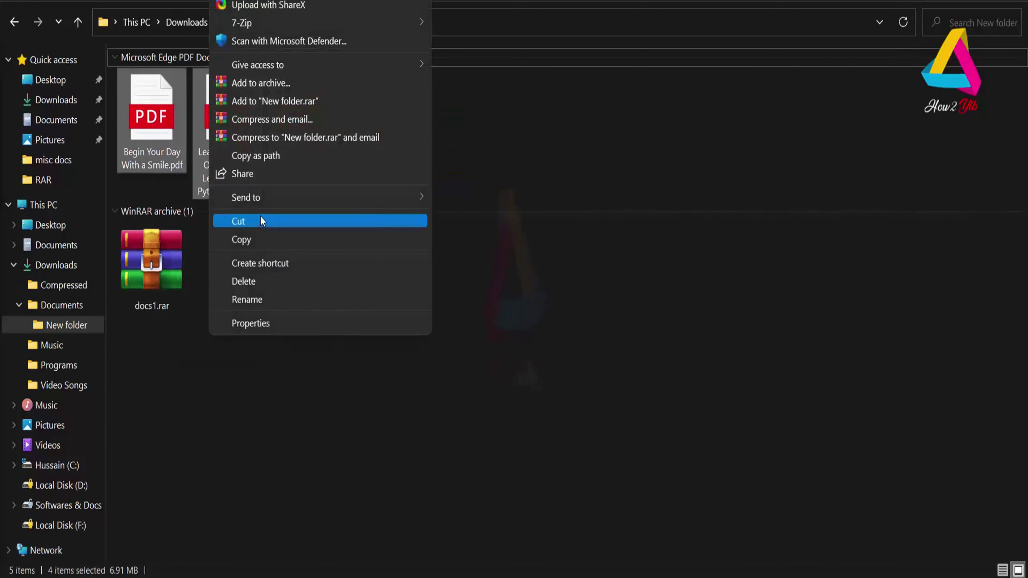
left_click(262, 82)
left_click(465, 248)
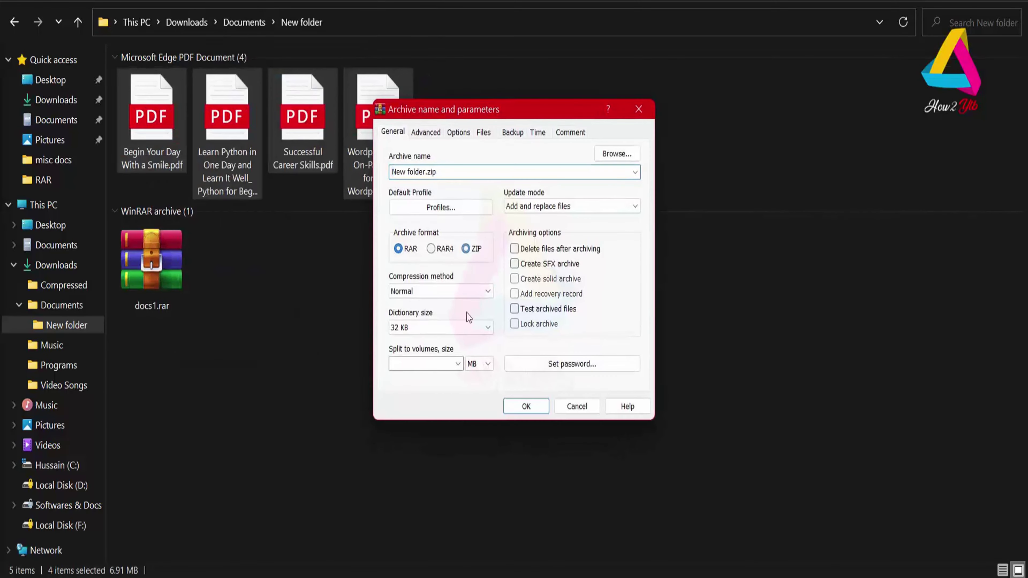
left_click(430, 173)
left_click(431, 172)
left_click_drag(427, 172, 388, 177)
type("docs2")
key("Return")
left_click(229, 358)
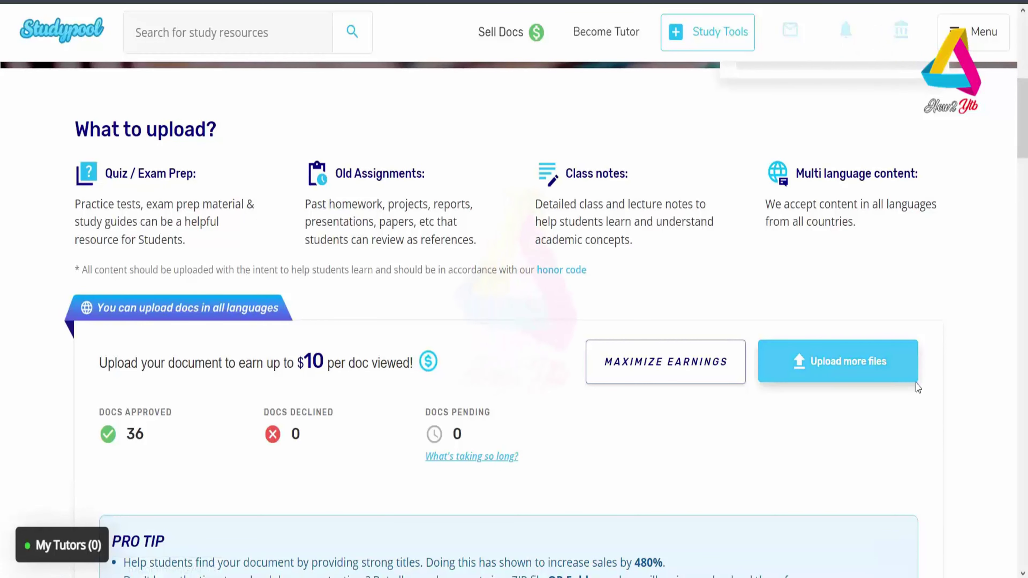
Switch to Studypool in the browser, start uploading more files and browse to Downloads > Documents > New folder, showing its files as icons.
left_click(849, 363)
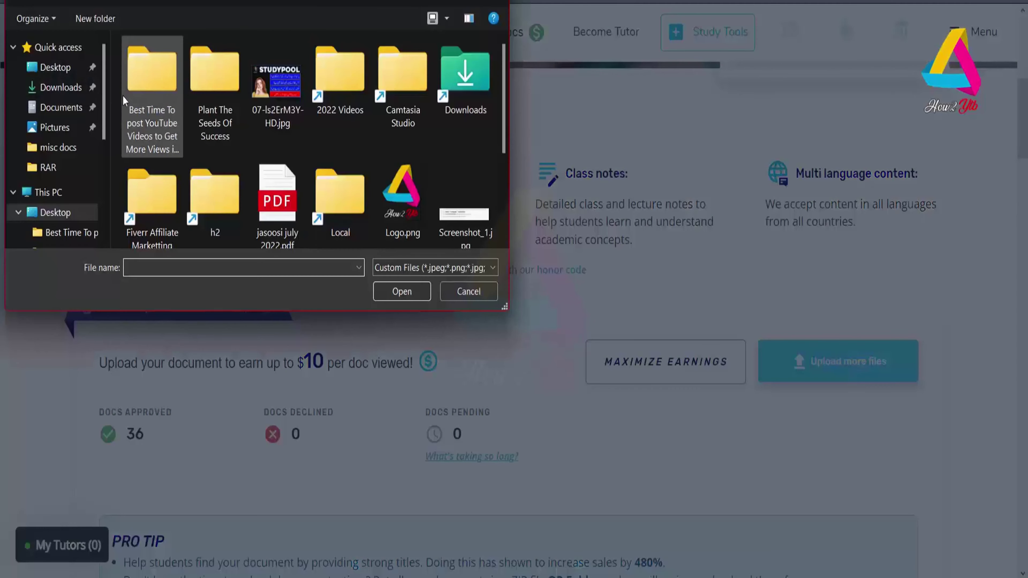
left_click(52, 87)
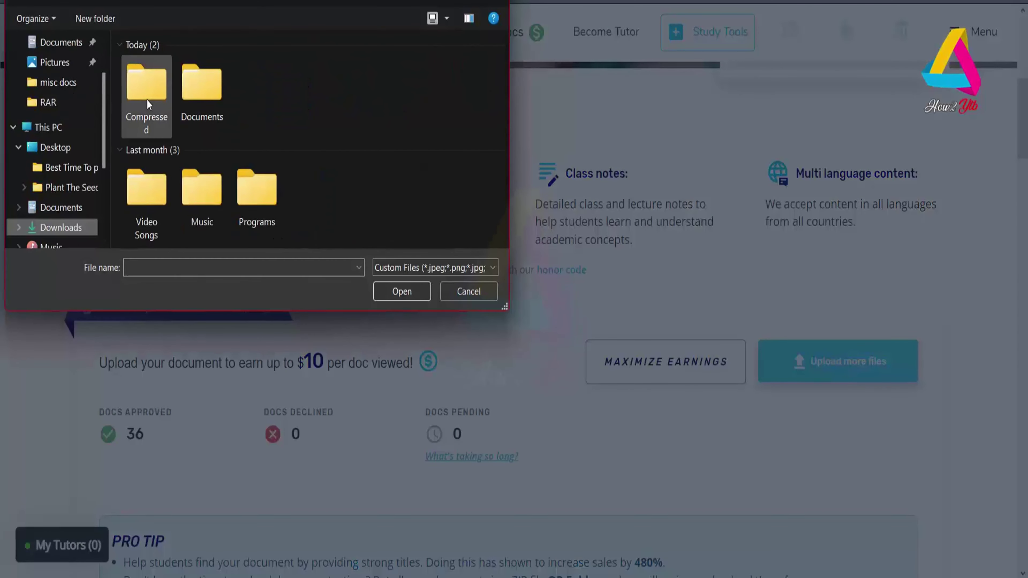
double_click(202, 84)
double_click(162, 66)
left_click(447, 18)
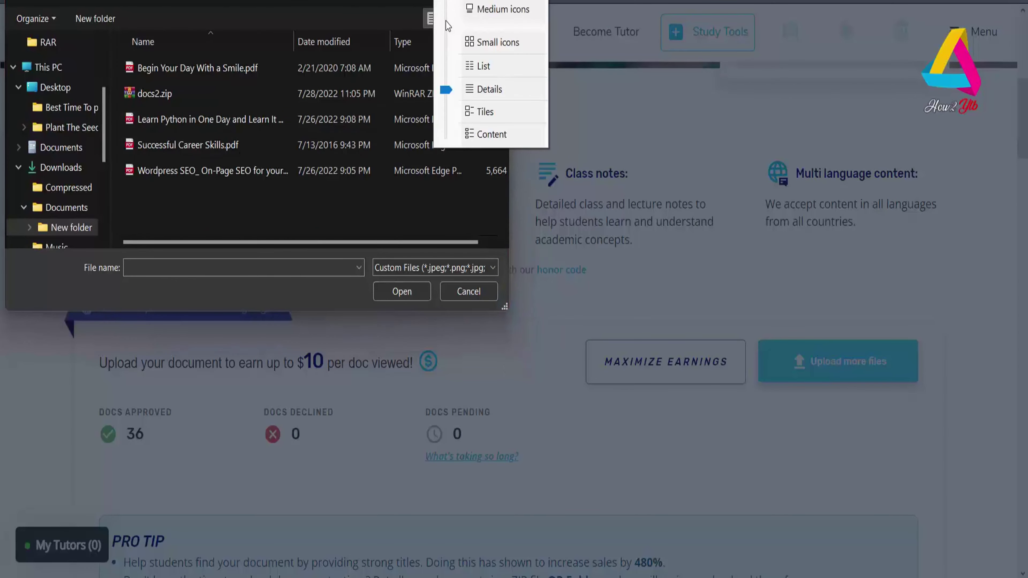
left_click(461, 18)
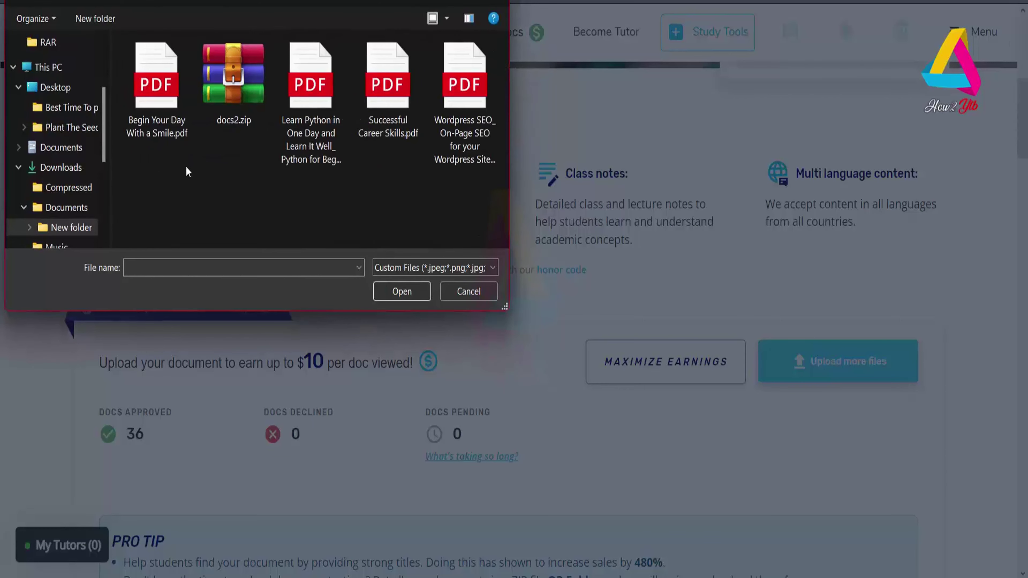
Upload docs2.zip to Studypool, acknowledge the finished upload and check its status among the most recent uploads.
key("alt+Tab")
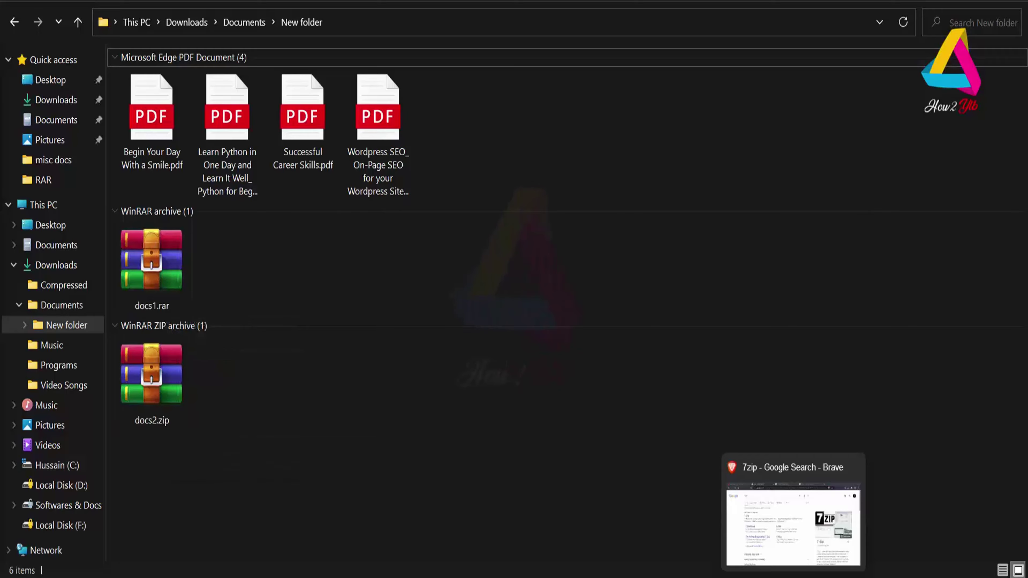
left_click(793, 577)
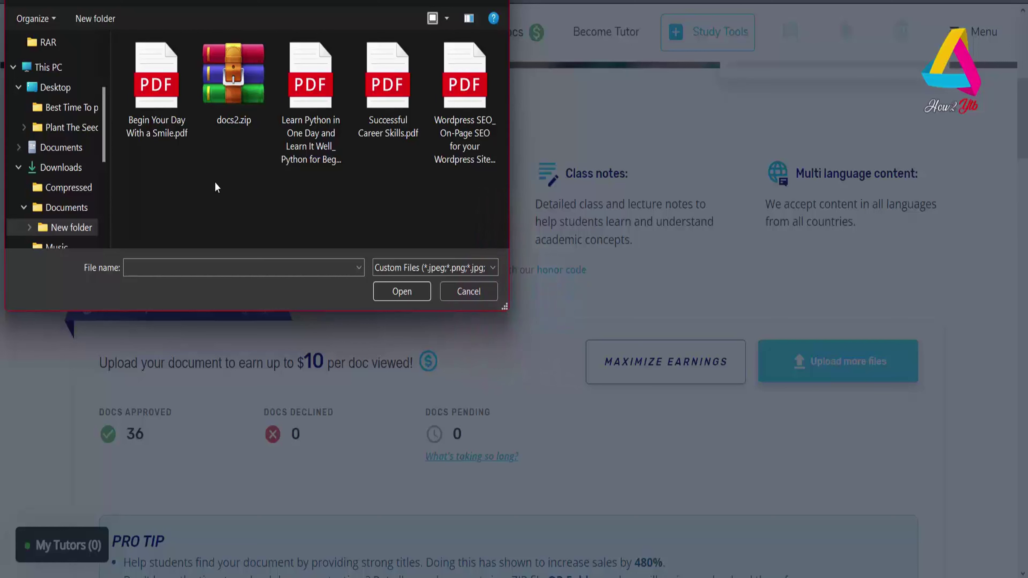
left_click(233, 117)
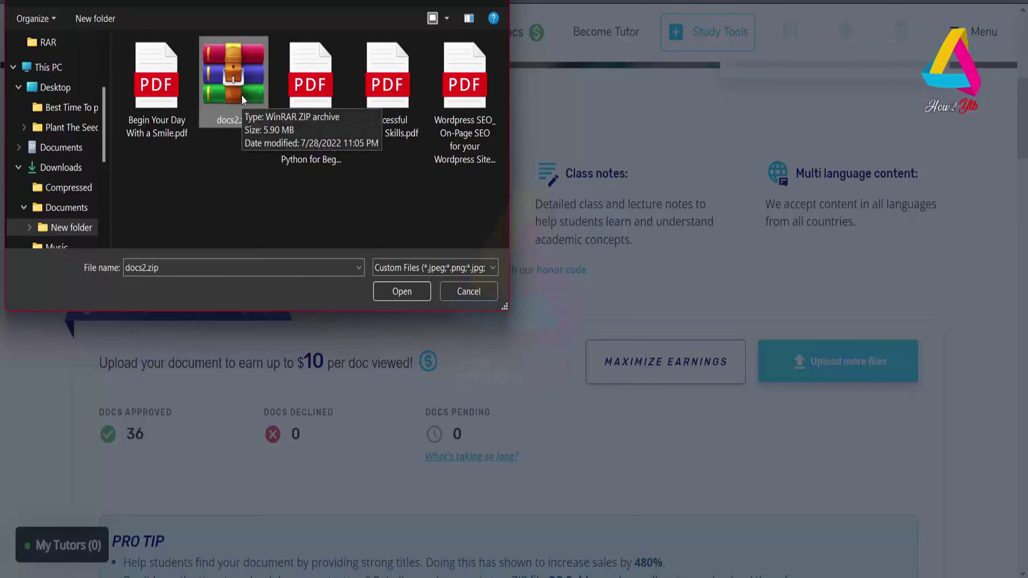
left_click(398, 289)
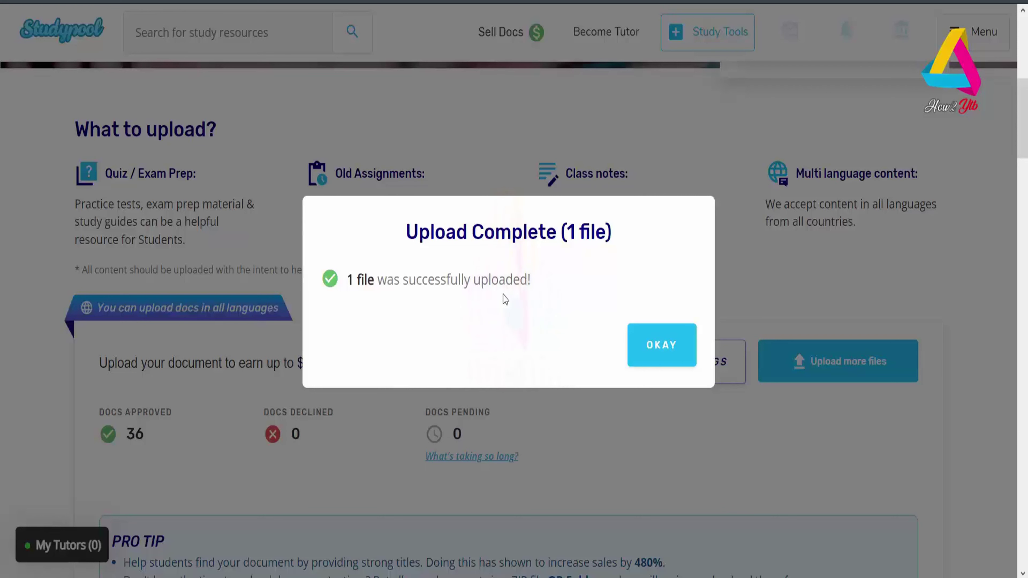
left_click(644, 344)
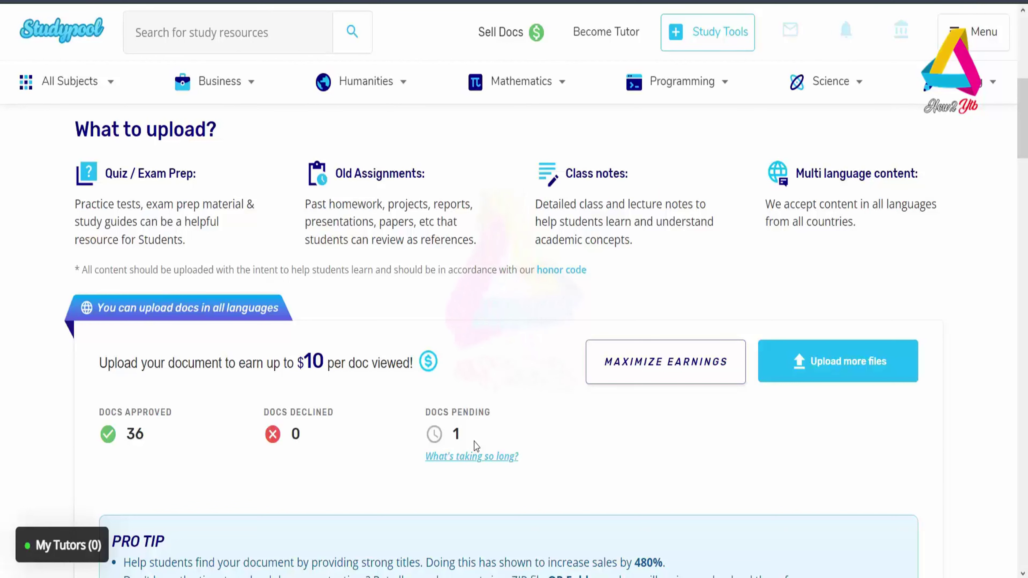
scroll(474, 442, "down", 2)
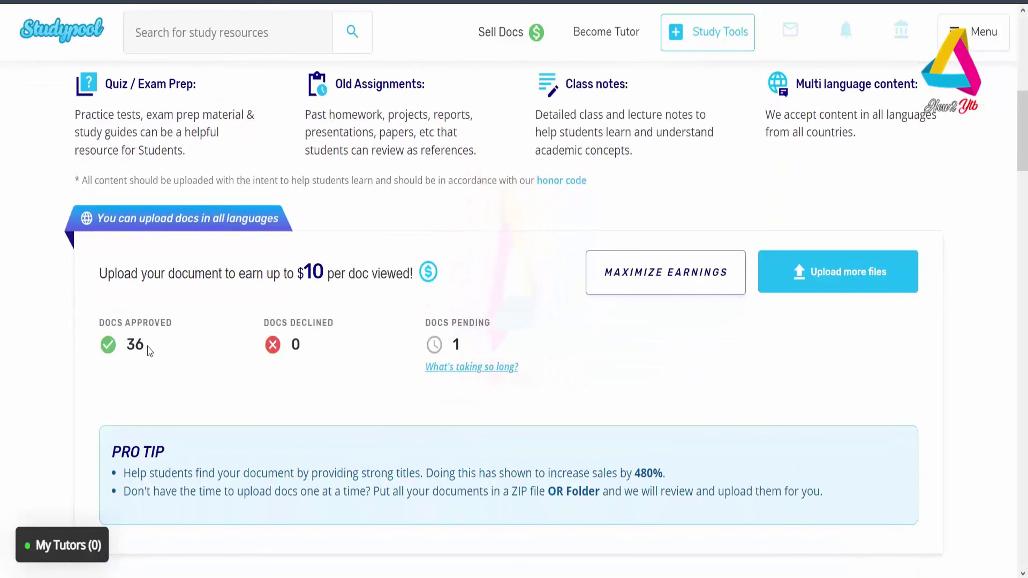
scroll(99, 361, "down", 5)
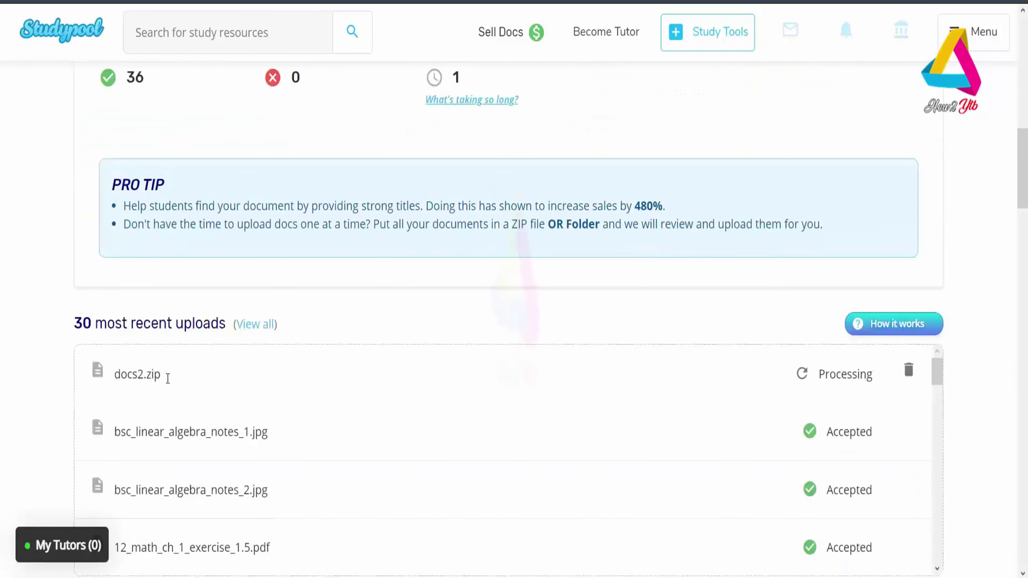